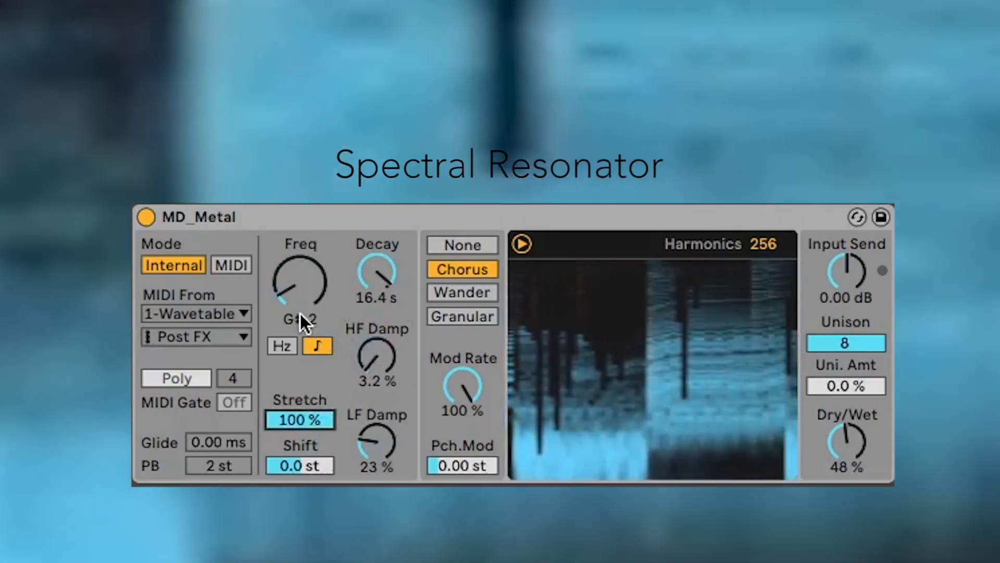
Sweep the MD_Metal resonator's Shift down to -27.8 st and up to 27.8 st, and try adjusting its Unison.
drag(330, 461, 330, 531)
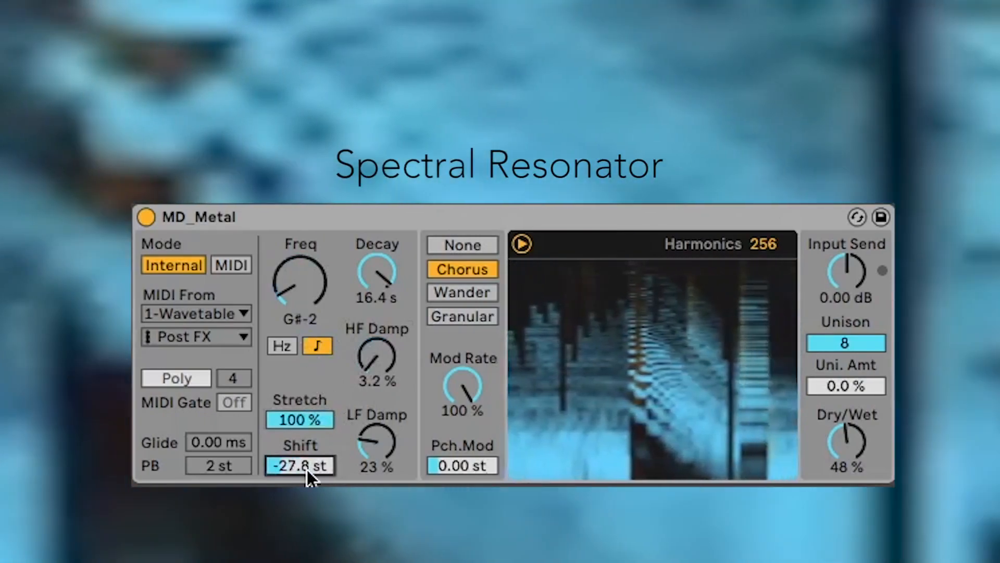
drag(307, 469, 307, 328)
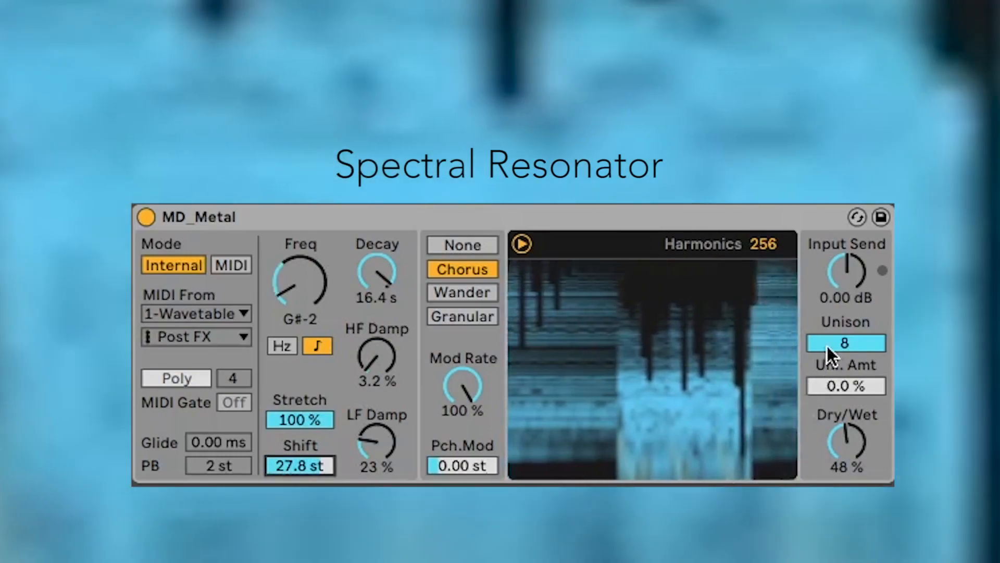
drag(828, 345, 828, 323)
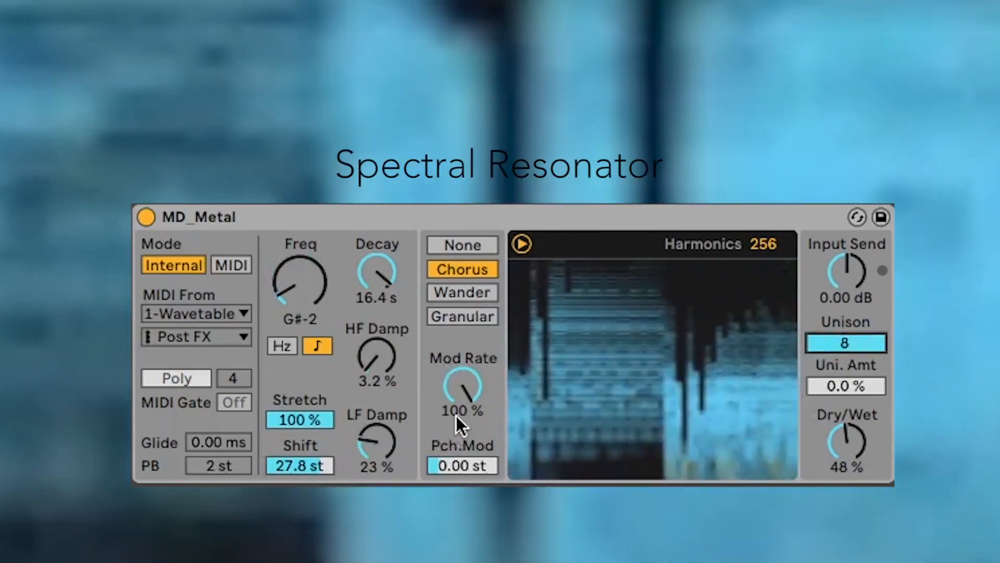
Set Mod Rate, HF Damp and LF Damp to 0 %, Pch.Mod to 0.32 st, choose Wander modulation and lengthen the Decay.
mouse_move(458, 412)
mouse_down()
mouse_move(459, 468)
mouse_move(450, 424)
mouse_up()
drag(370, 379, 361, 399)
drag(375, 442, 375, 456)
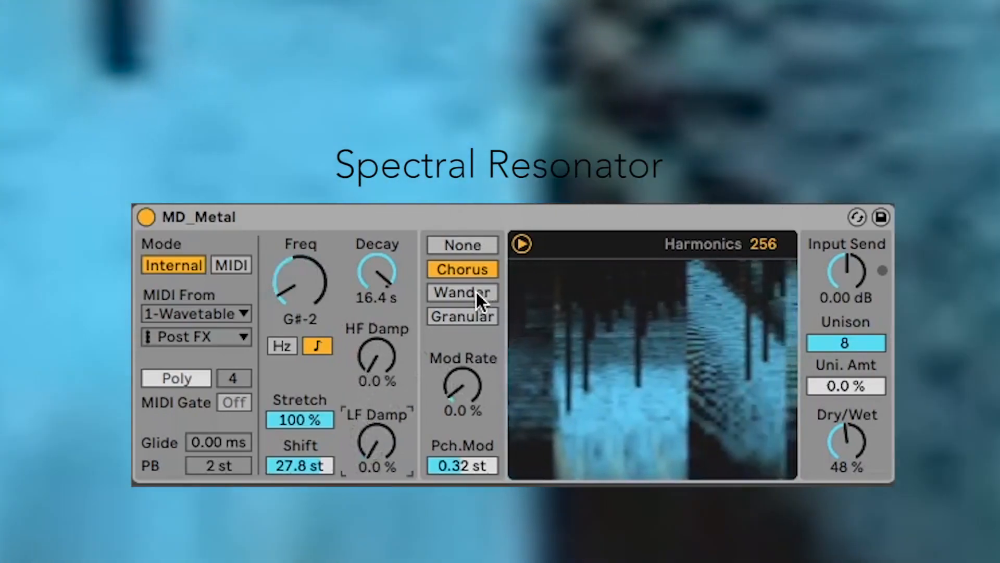
click(476, 292)
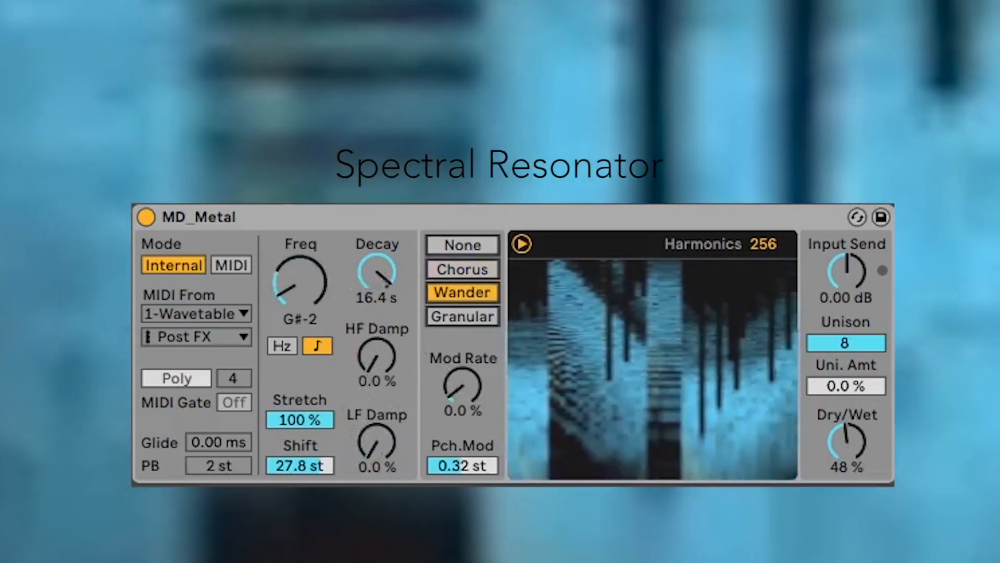
drag(376, 271, 378, 245)
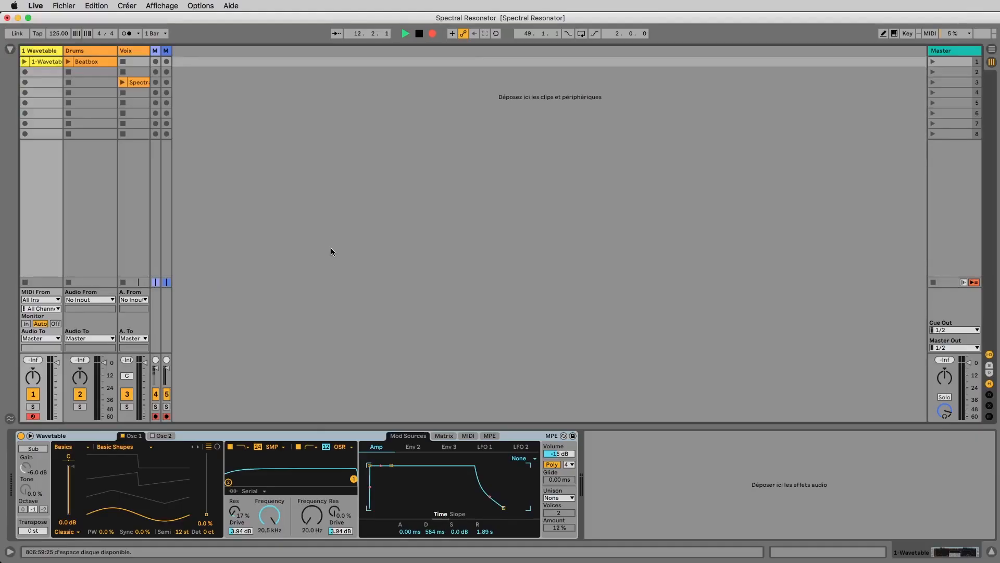
Add the Spectral Resonator from the Pitch & Modulation audio effects after Wavetable on track 1, and hide the browser.
click(10, 49)
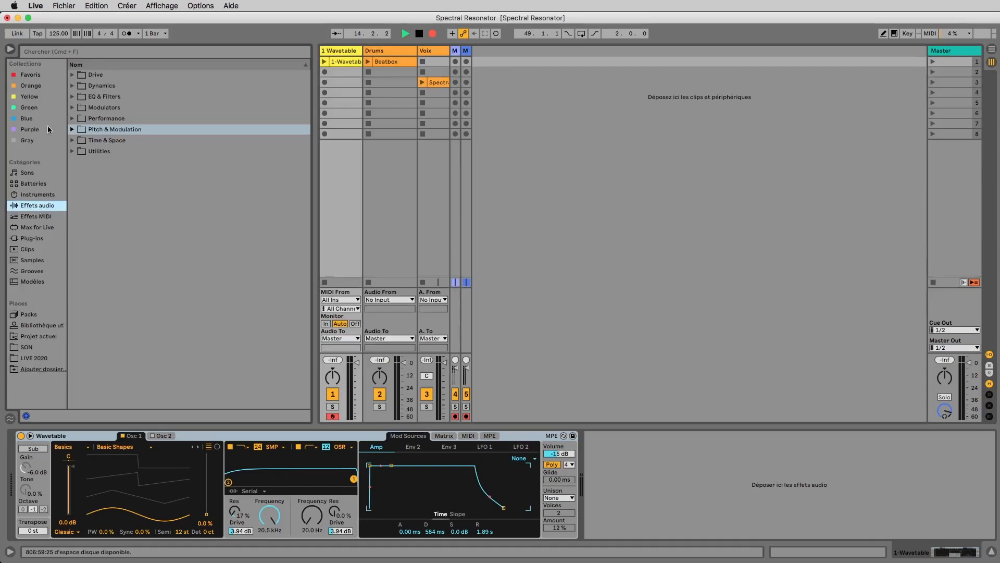
click(72, 130)
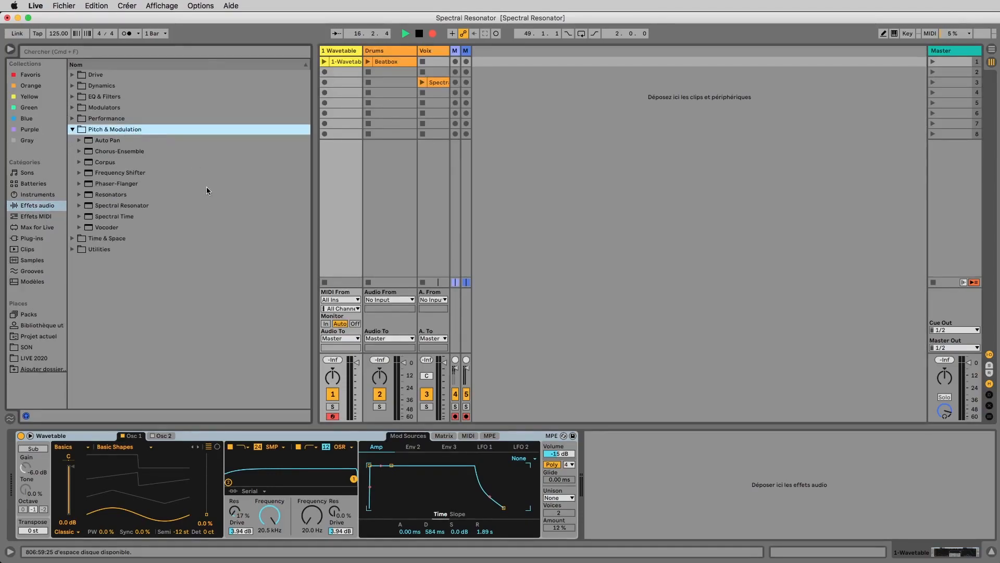
click(174, 218)
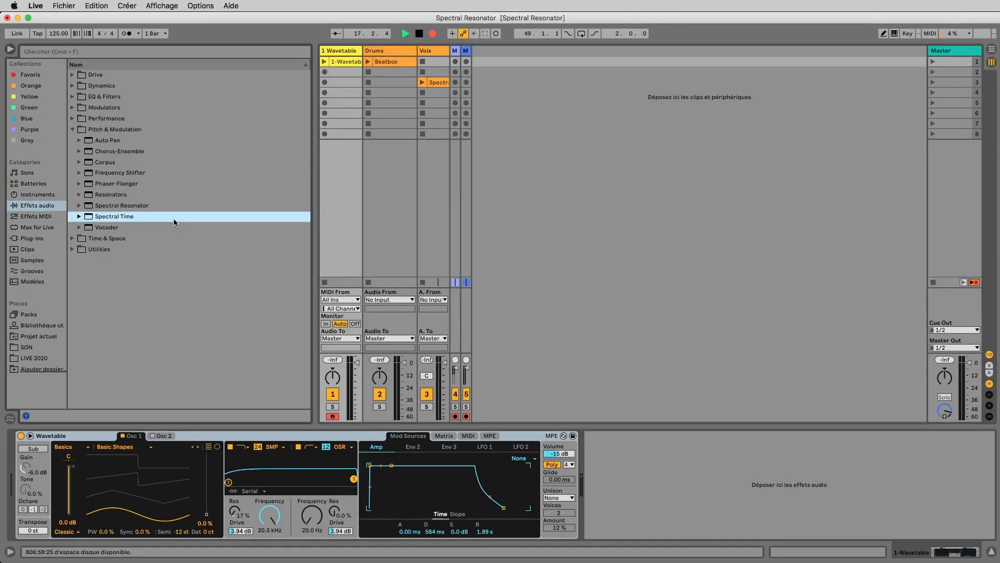
click(163, 209)
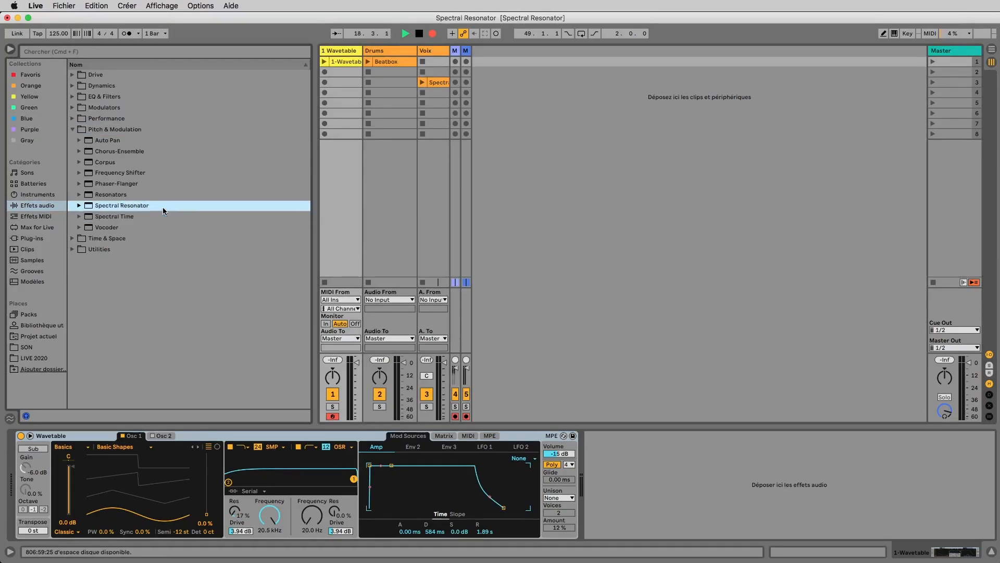
drag(152, 207, 679, 479)
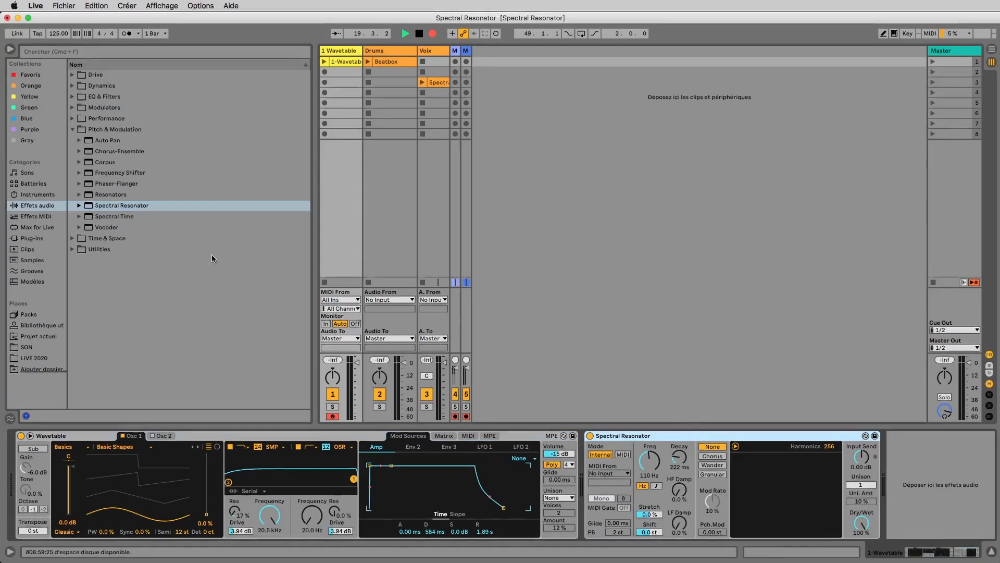
click(7, 50)
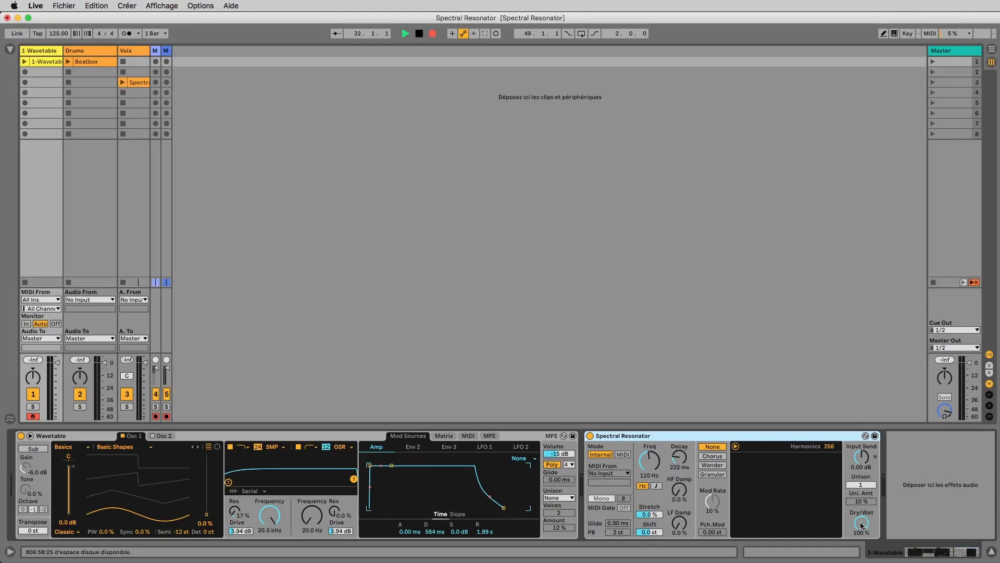
Sweep the new Spectral Resonator's Dry/Wet mix and bring it down to 0 %.
drag(862, 525, 862, 536)
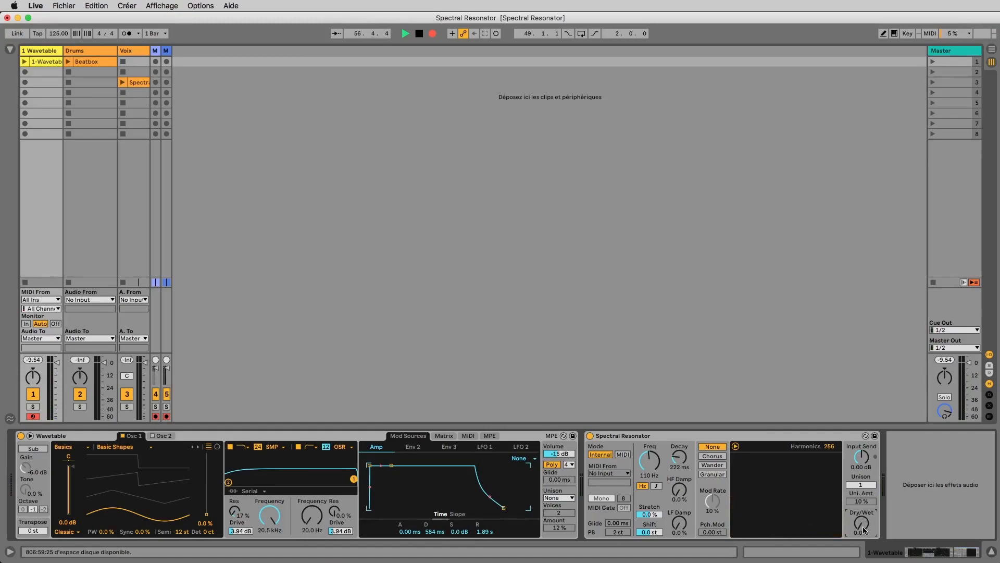
mouse_move(863, 530)
mouse_down()
mouse_move(861, 557)
mouse_move(861, 513)
mouse_up()
drag(860, 526, 860, 562)
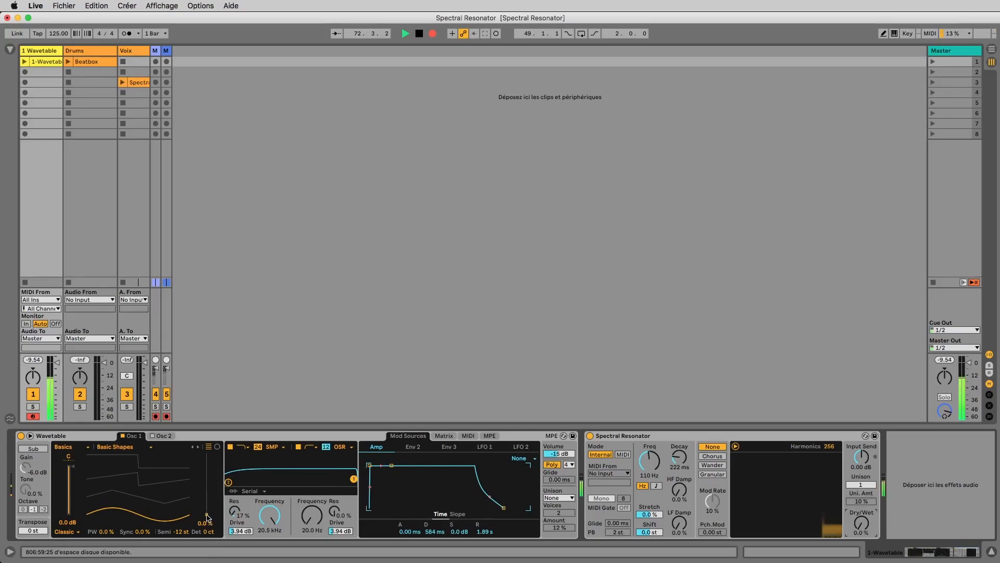
Set Wavetable's oscillator 1 wavetable position to 73 % and the Spectral Resonator's Dry/Wet to 53 %.
drag(206, 518, 207, 466)
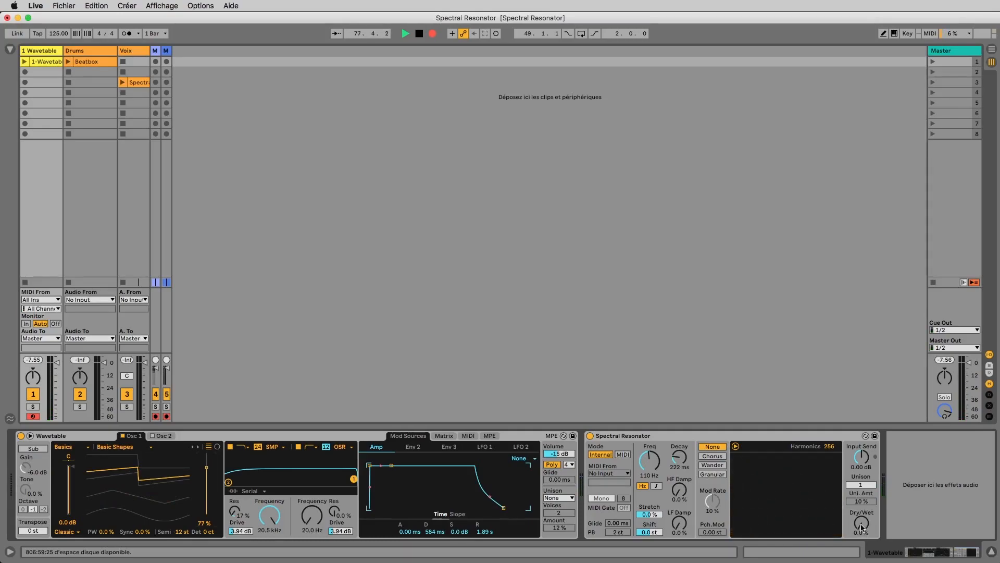
drag(861, 528, 861, 500)
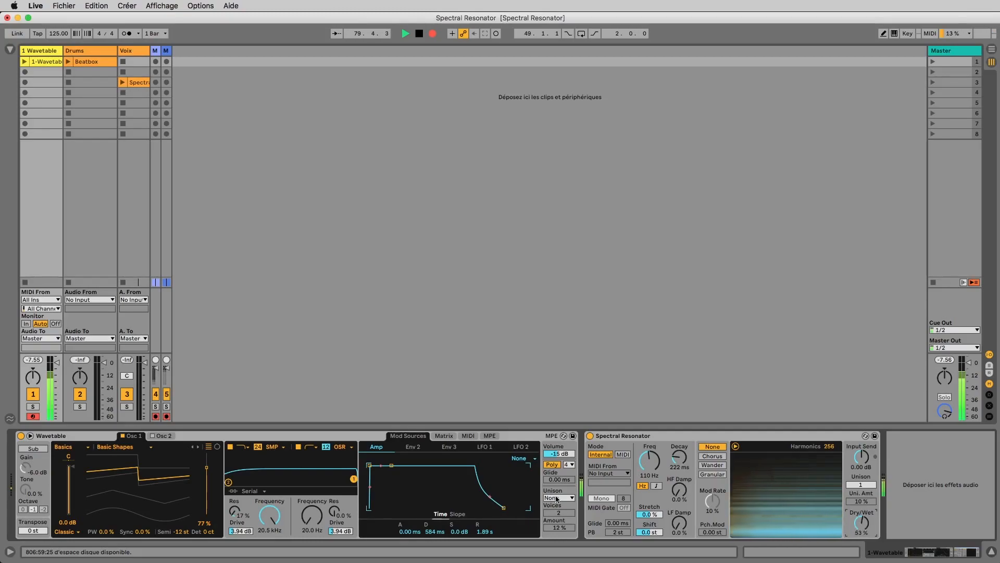
mouse_move(207, 468)
mouse_down()
mouse_move(207, 482)
mouse_move(206, 470)
mouse_up()
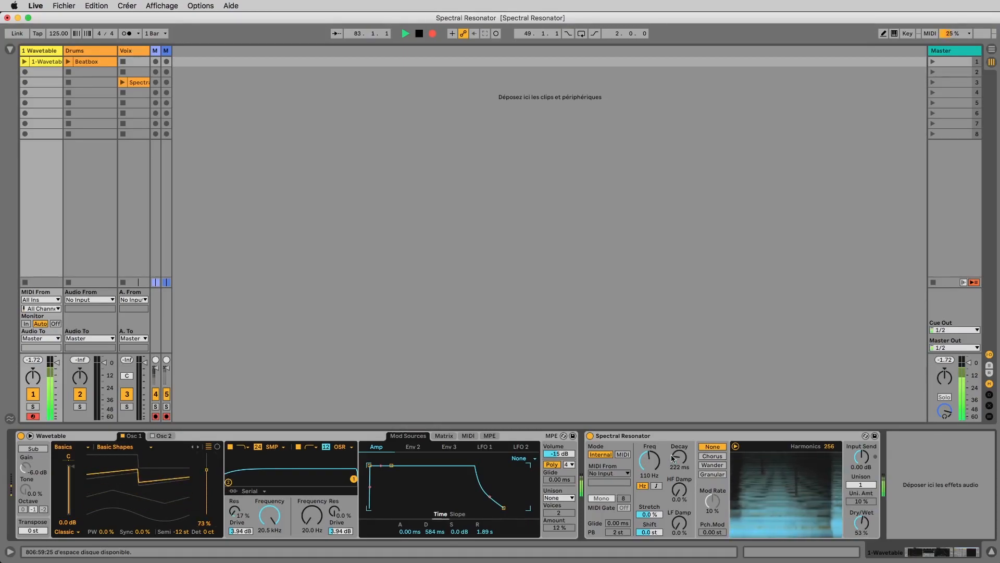
Raise the Spectral Resonator's Freq to 207 Hz, increase its Dry/Wet and readjust the frequency by ear.
mouse_move(650, 461)
mouse_down()
mouse_move(650, 420)
mouse_move(649, 449)
mouse_up()
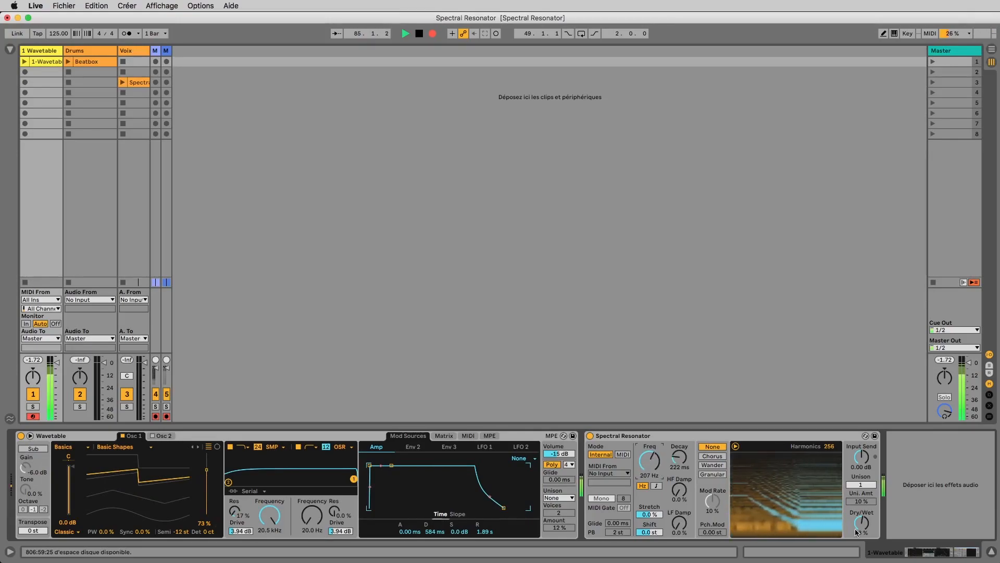
drag(862, 523, 861, 517)
drag(650, 461, 647, 459)
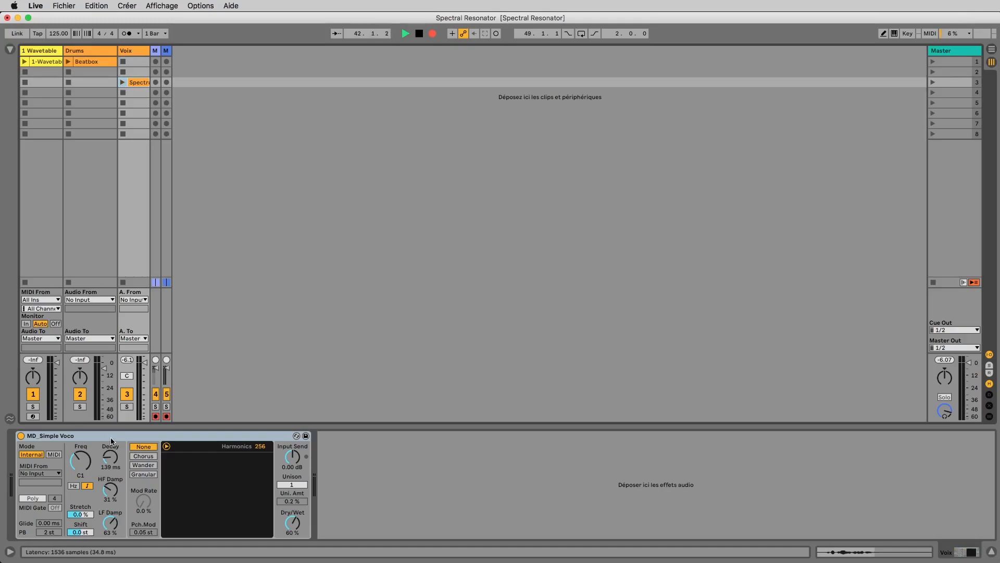
Switch the Voix track's resonator to MIDI mode and, with the vocal clip playing, compare Dry/Wet at 0 % and 100 %.
click(58, 453)
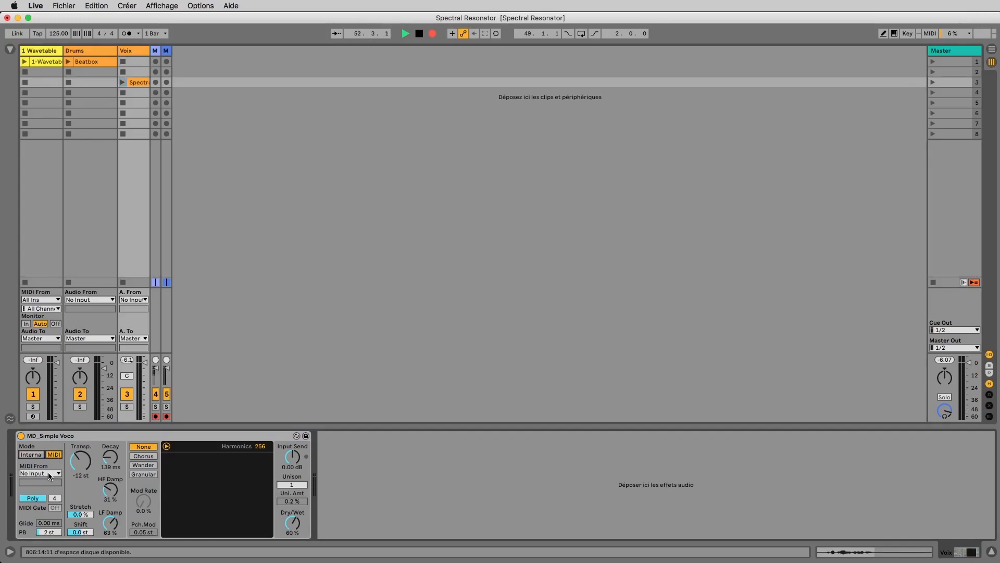
click(124, 82)
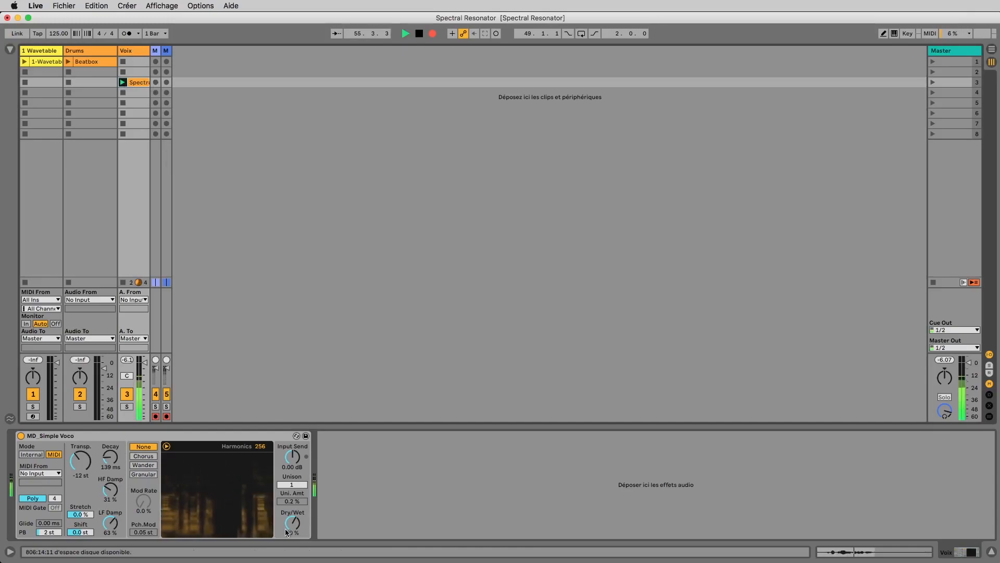
drag(292, 523, 292, 528)
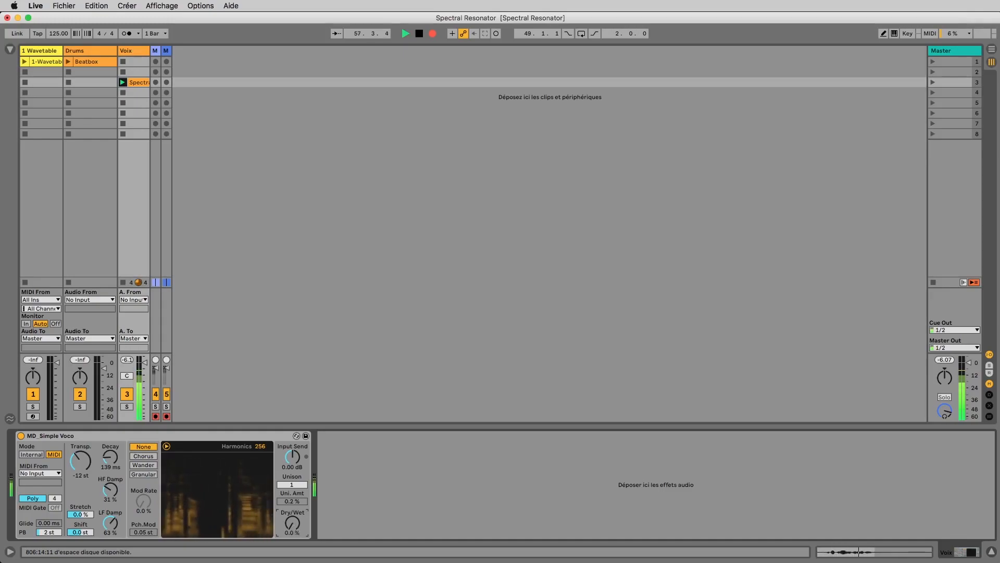
drag(292, 527, 292, 469)
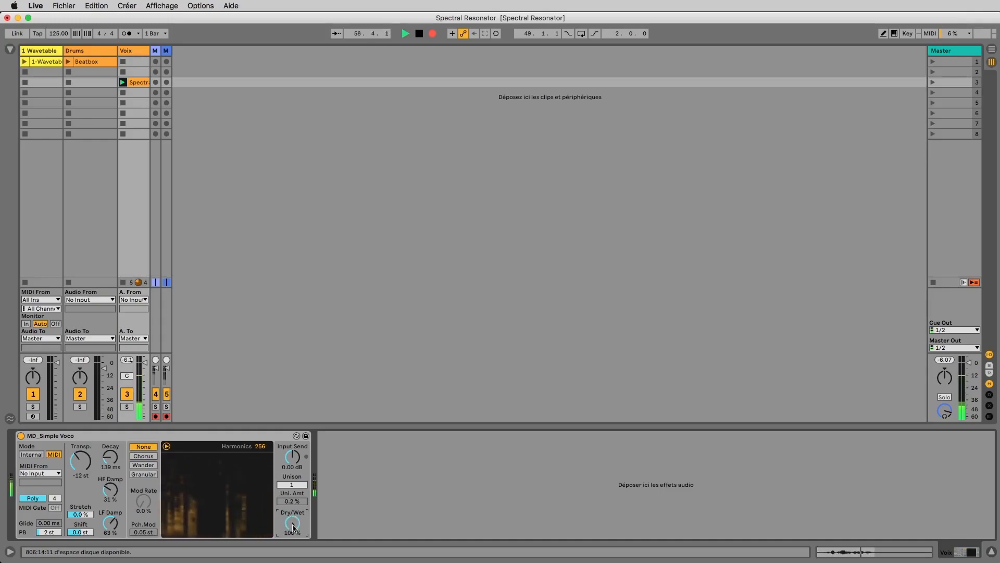
Insert a MIDI track after the Voix track and rename it Spectre.
right_click(138, 51)
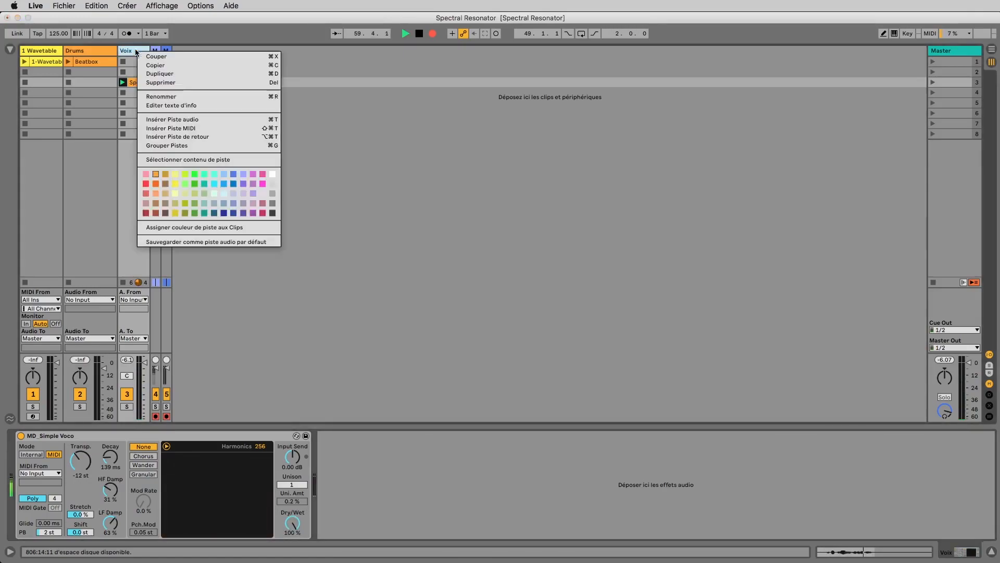
click(183, 128)
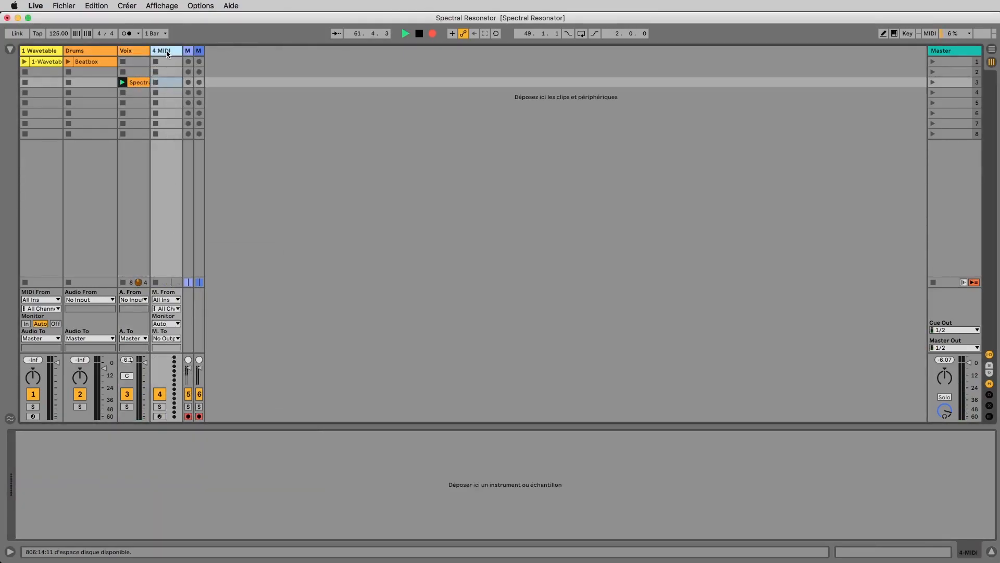
key(super+r)
Set the Voix resonator's MIDI source to the Spectre track and lower its Stretch.
click(136, 53)
click(44, 473)
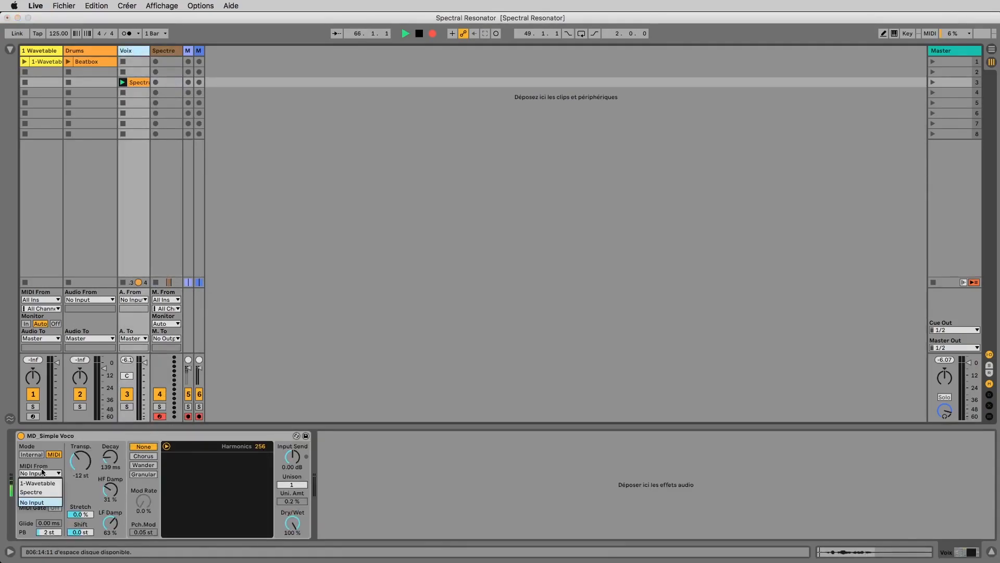
click(49, 493)
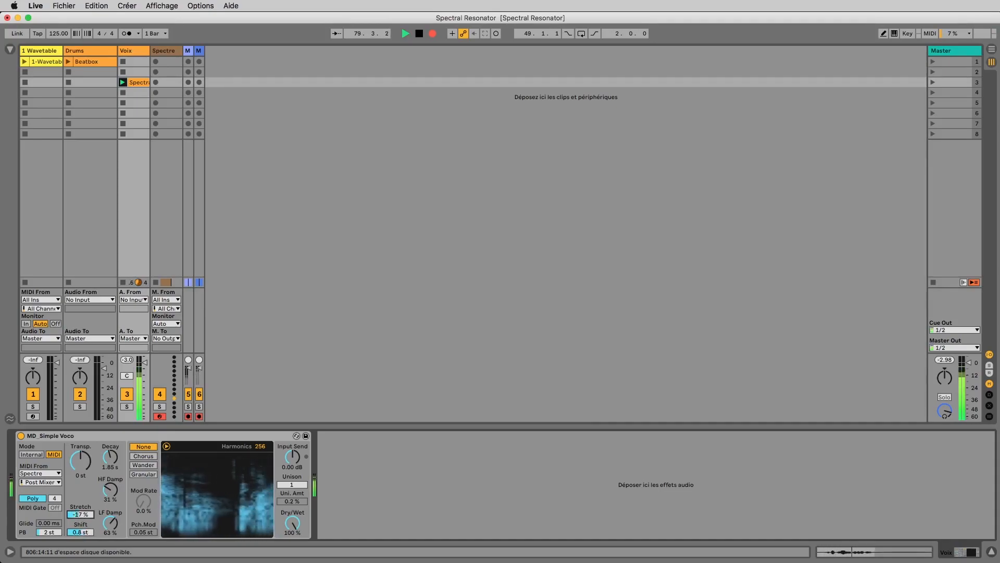
drag(80, 513, 80, 539)
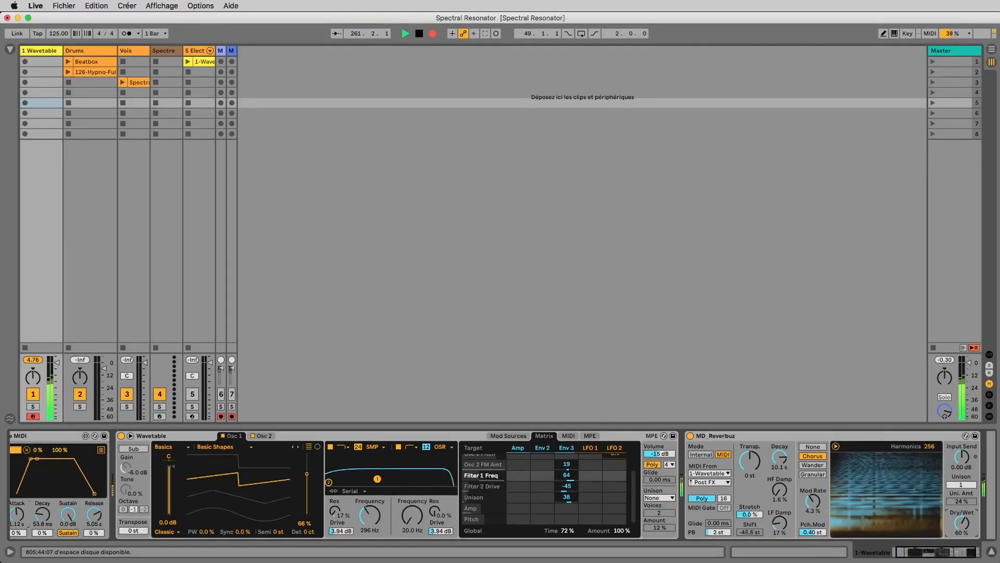
Set the MD_Reverbuz resonator's Dry/Wet to 63 % and try a Decay of 198 ms before setting it to 20.0 s.
drag(962, 527, 962, 525)
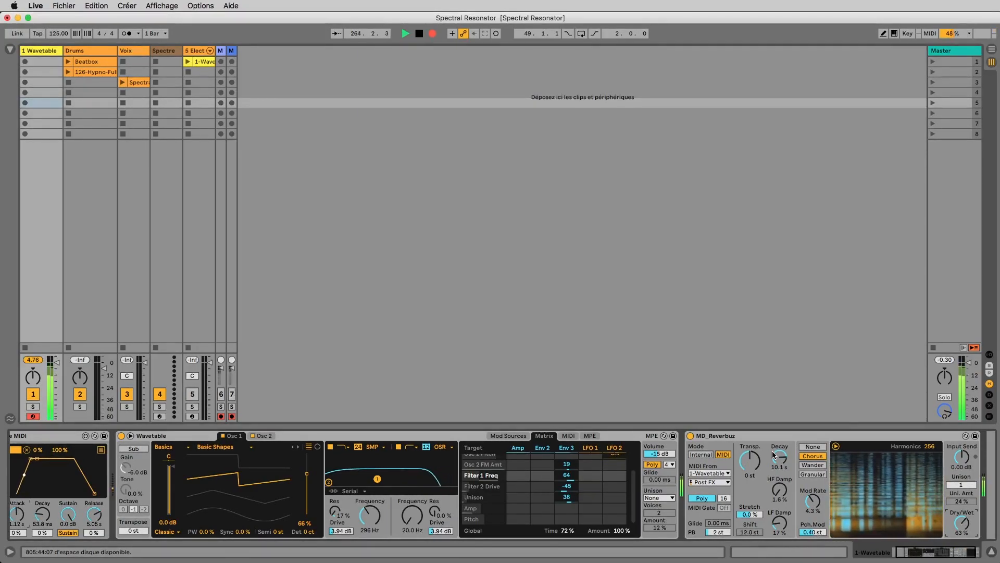
drag(773, 455, 773, 502)
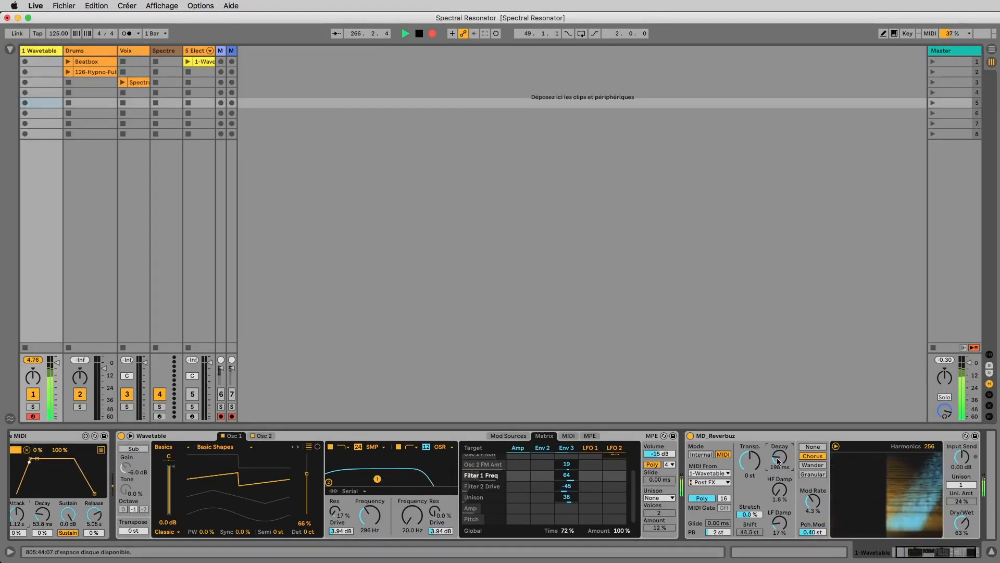
drag(777, 461, 780, 482)
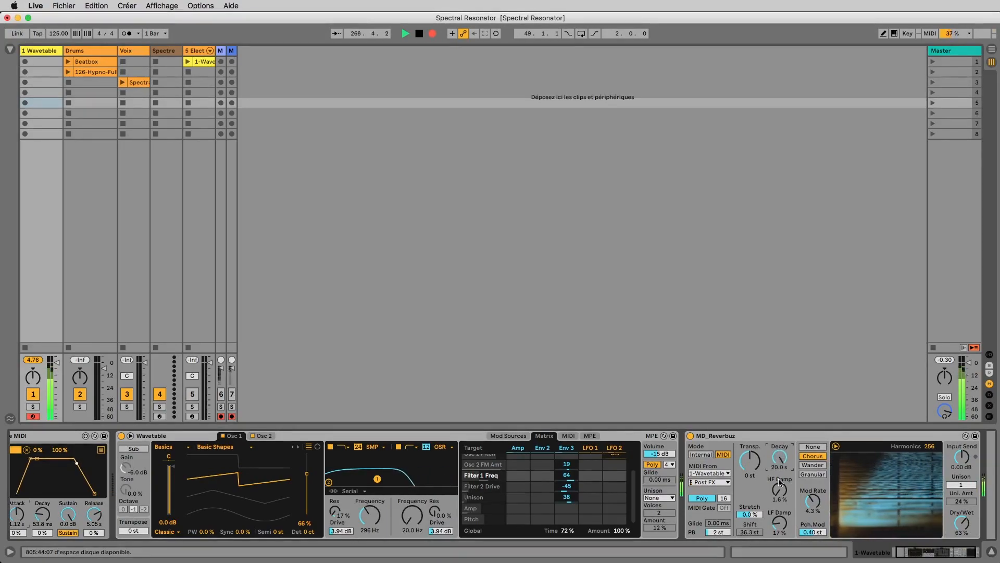
Set the Attack of the Envelope MIDI device on the Wavetable track to 3.12 s.
click(932, 555)
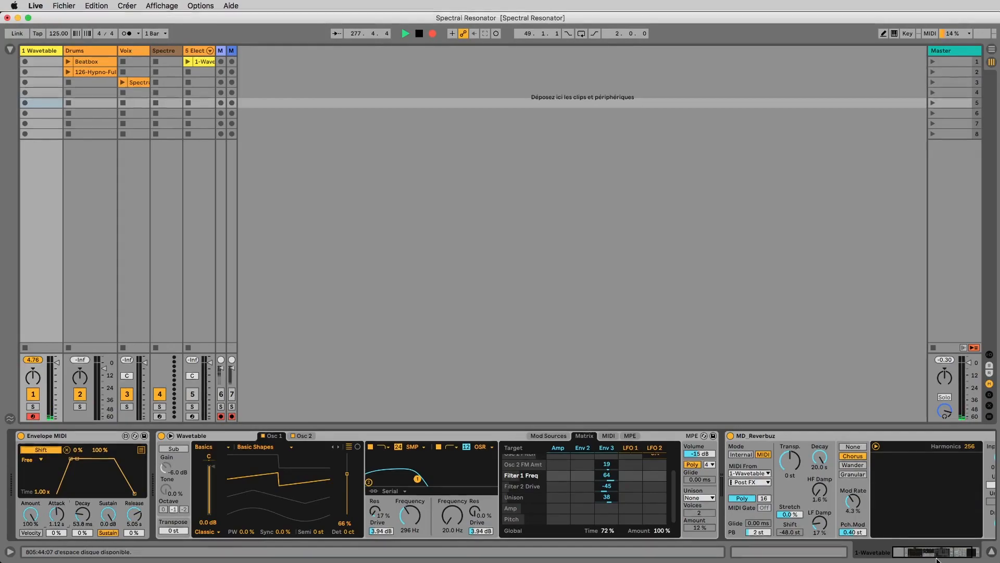
drag(936, 552, 928, 555)
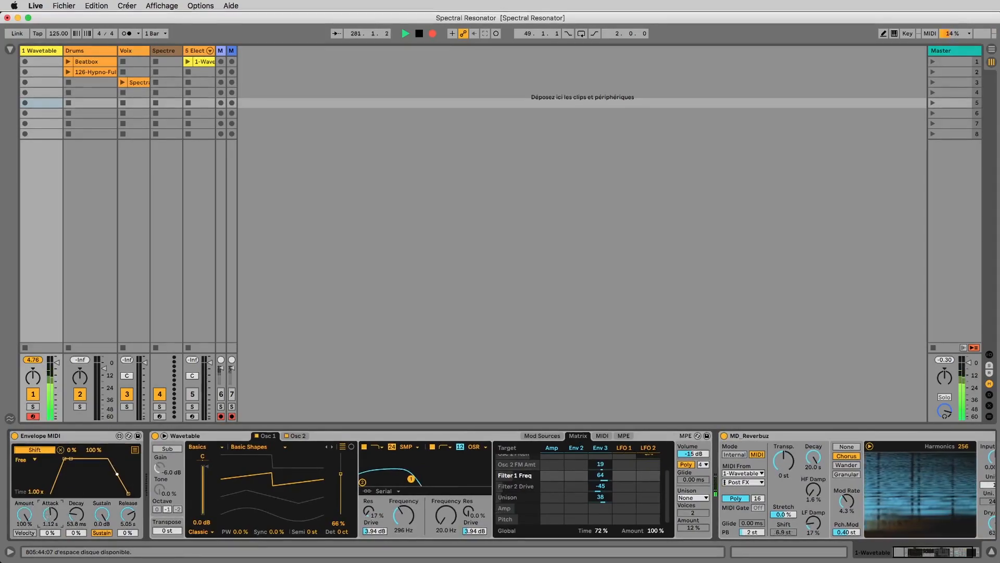
drag(61, 513, 61, 497)
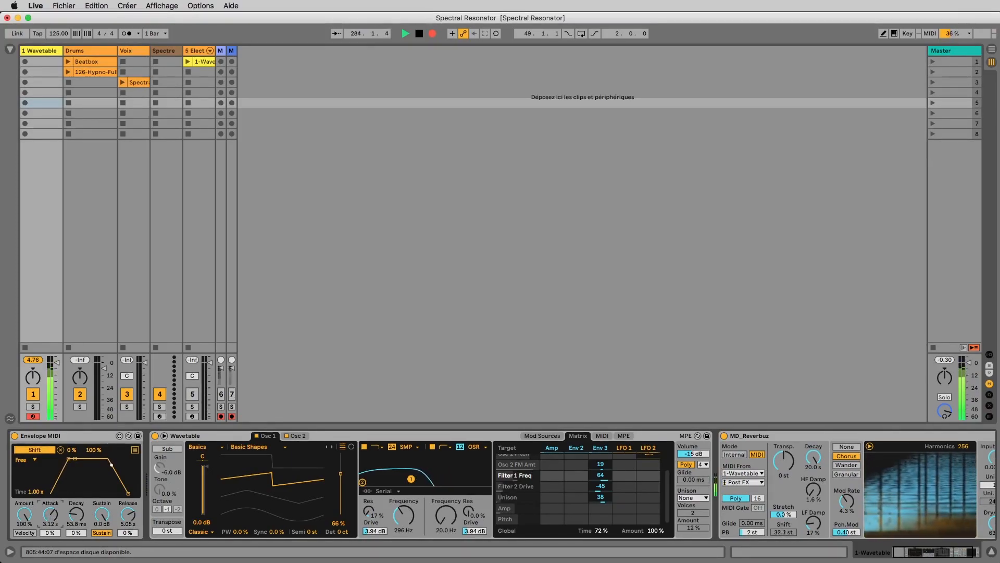
Switch the MD_Reverbuz resonator's modulation mode to Granular.
drag(914, 552, 927, 553)
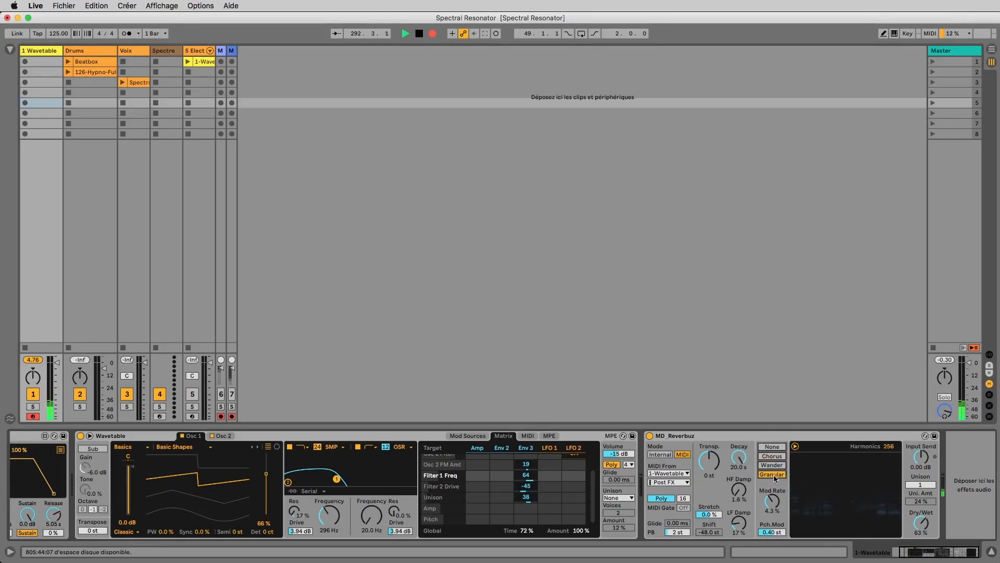
Keep the MD_Reverbuz resonator in Granular mode and lower its number of Harmonics.
click(772, 474)
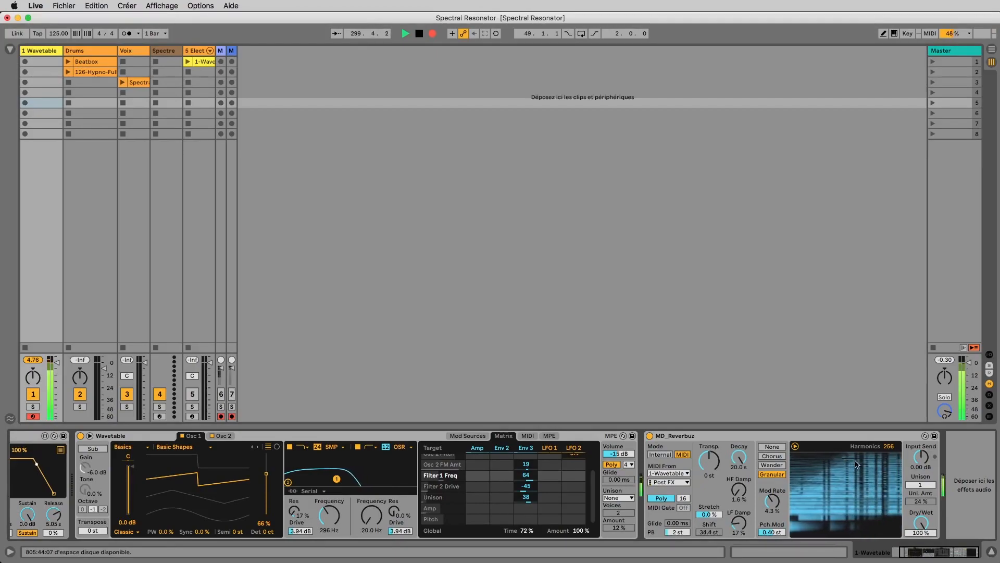
drag(889, 447, 888, 498)
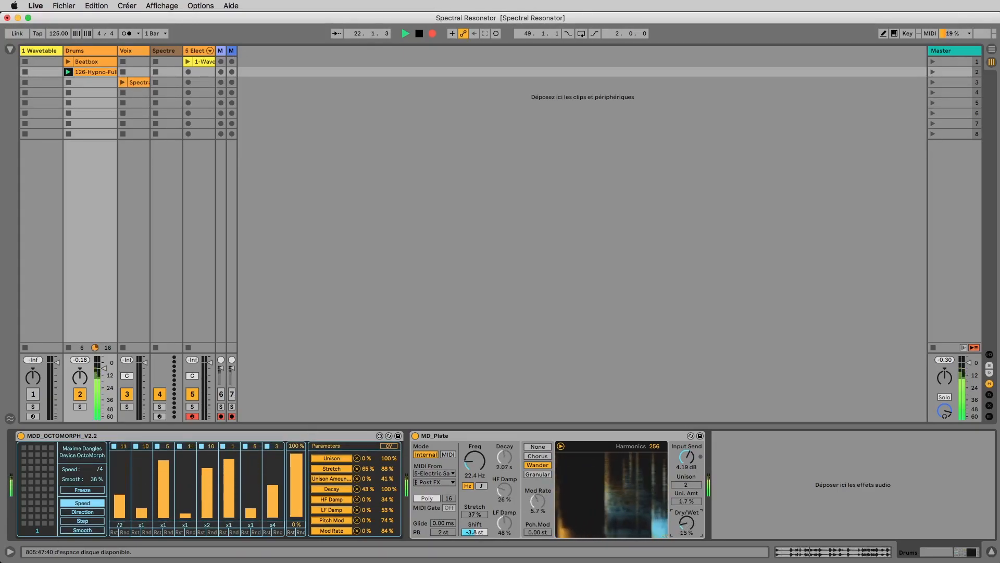
Set the Dry/Wet of the MD_Plate resonator on the Drums track to 37 % and its Freq to 15.8 Hz.
drag(687, 525, 688, 519)
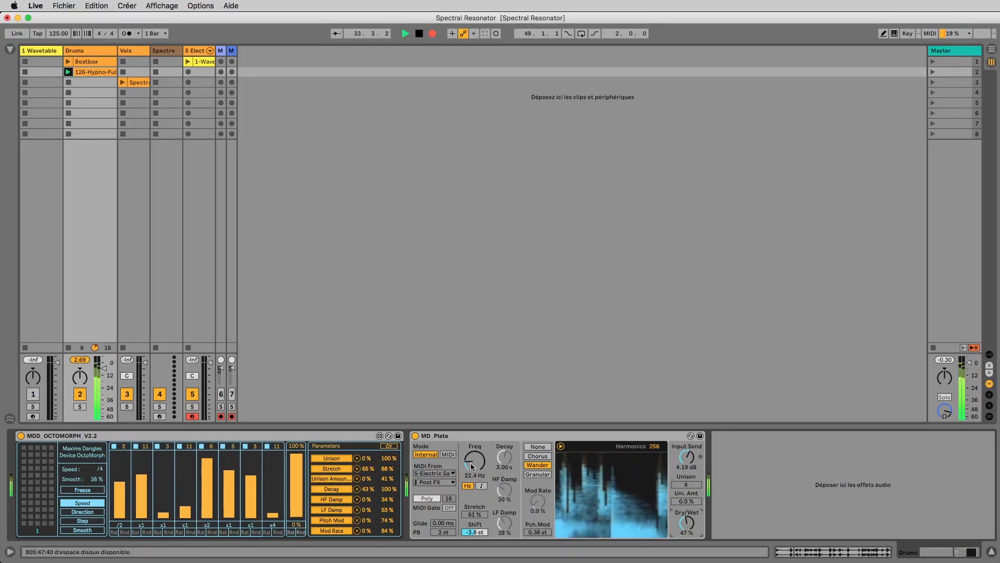
mouse_move(471, 467)
mouse_down()
mouse_move(471, 407)
mouse_move(471, 460)
mouse_up()
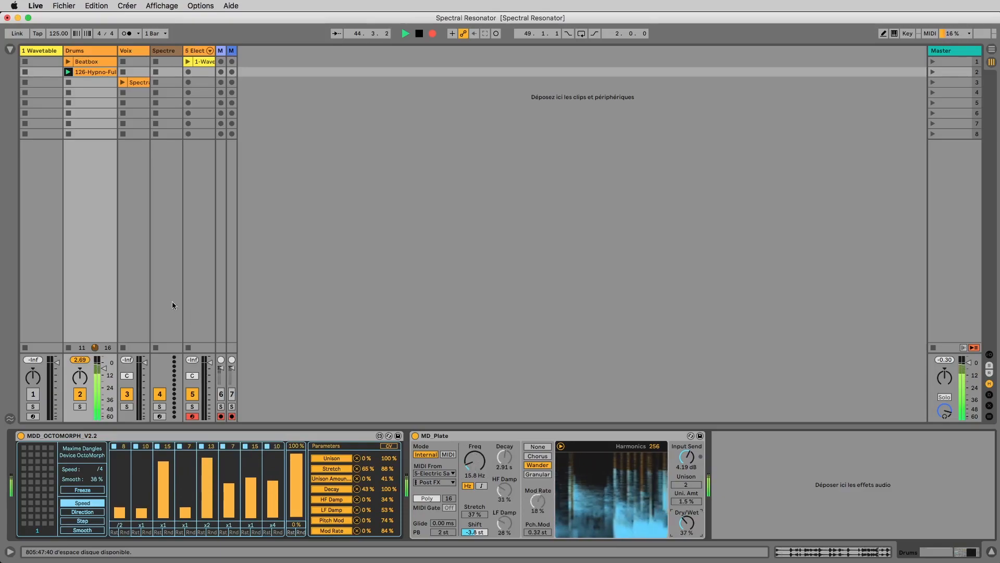
Stop the playing Drums clip and launch the 1-Wavetable clip on the Electric Sadness track.
click(69, 93)
click(190, 62)
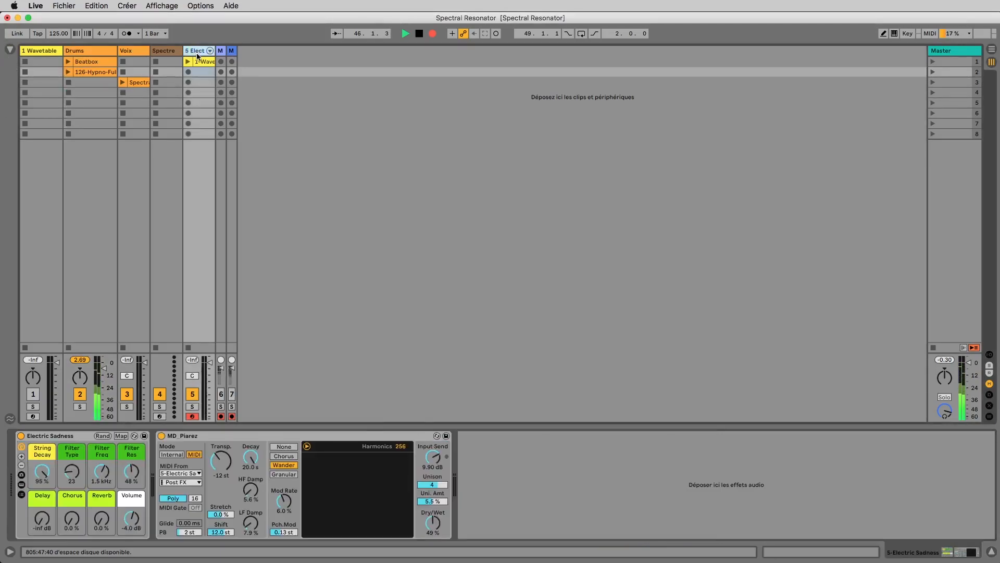
click(188, 61)
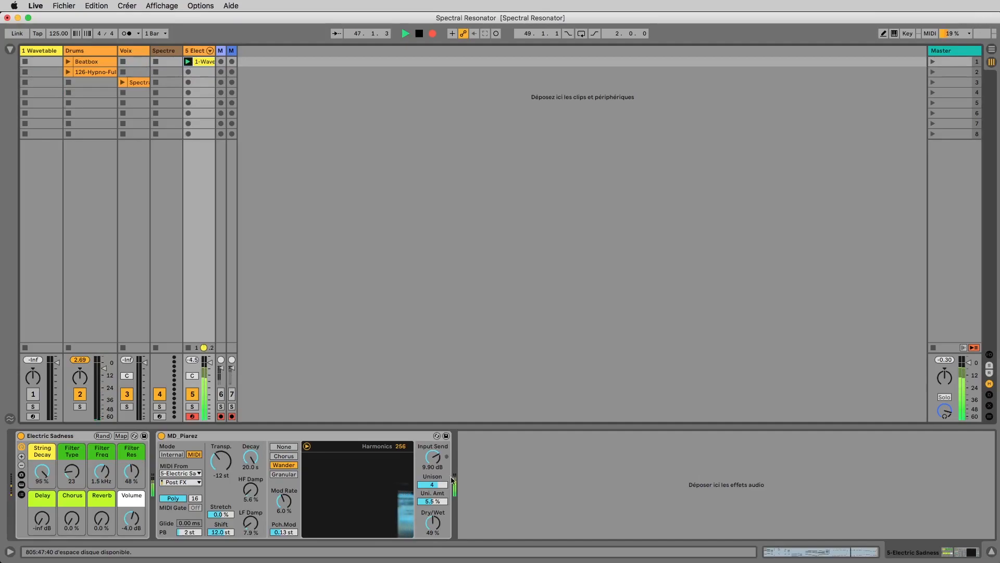
Try the MD_Piarez resonator at 0.0 % Dry/Wet, and raise the Dry/Wet in stages to 65 %.
drag(436, 523, 436, 544)
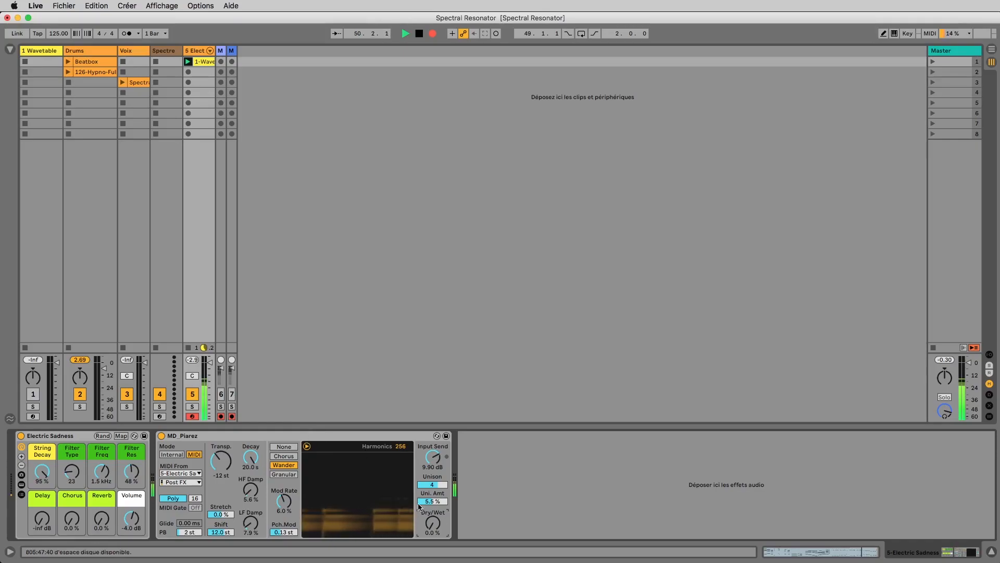
drag(431, 527, 431, 509)
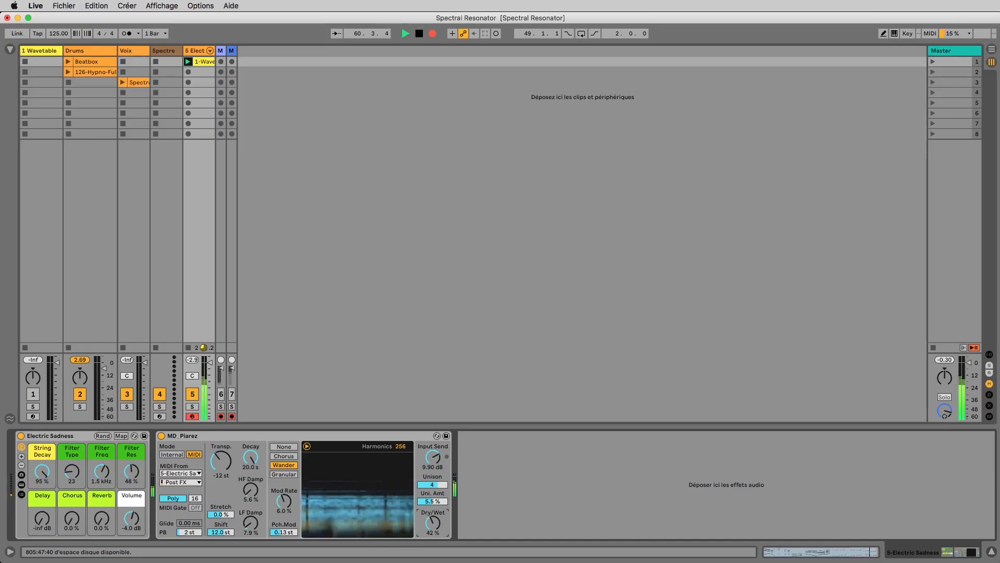
drag(432, 523, 433, 520)
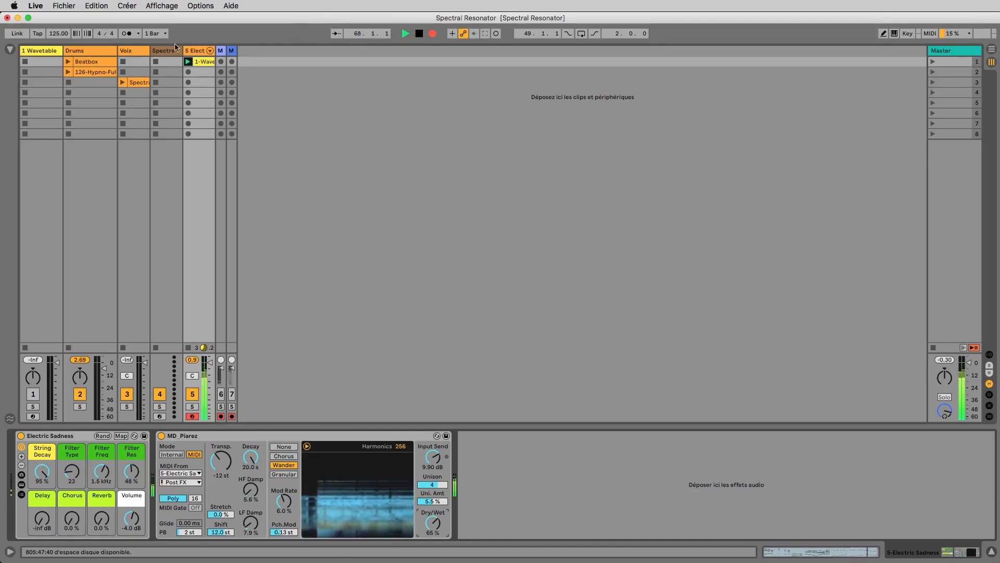
Switch the Drums track's MD_Plate resonator to MIDI mode and launch the 126-Hypno clip.
click(83, 50)
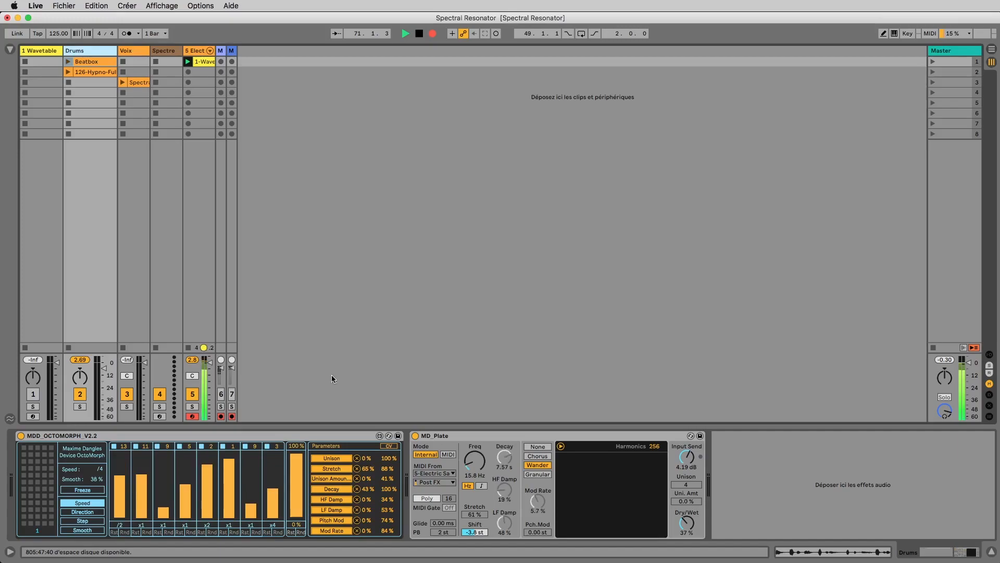
click(448, 454)
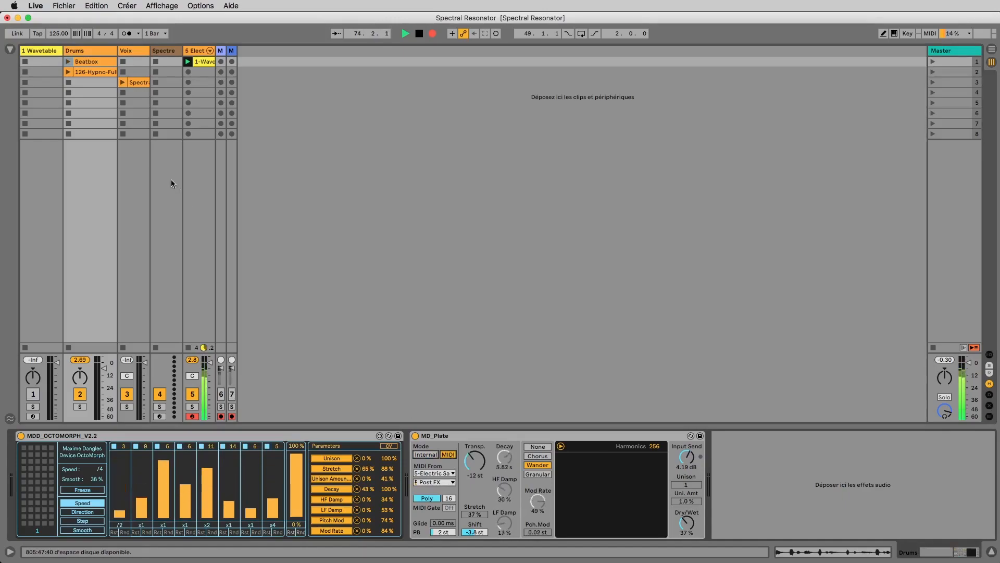
click(67, 72)
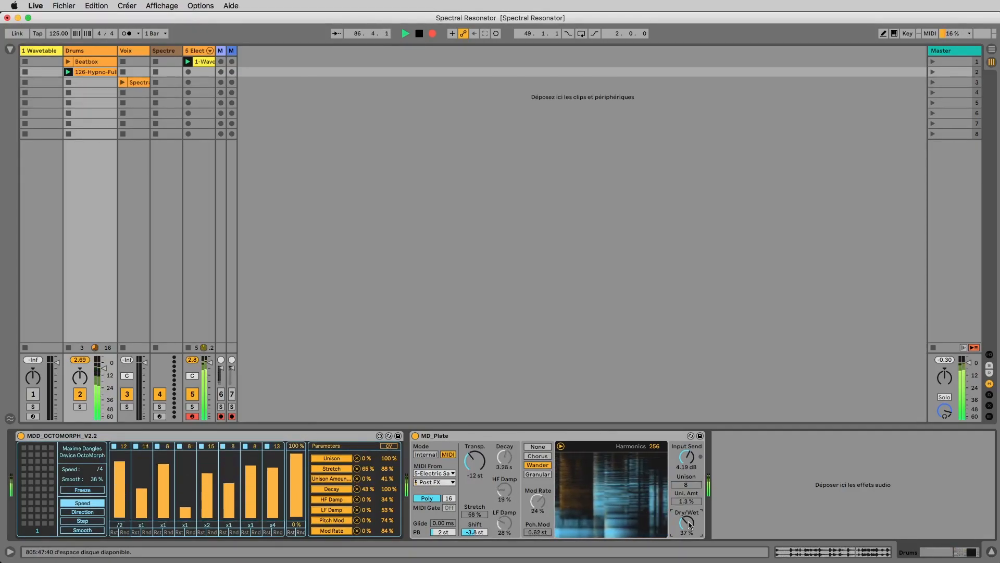
Try a Stretch of 100 % on the Electric Sadness track's MD_Piarez resonator and return it to 0.0 %.
click(207, 52)
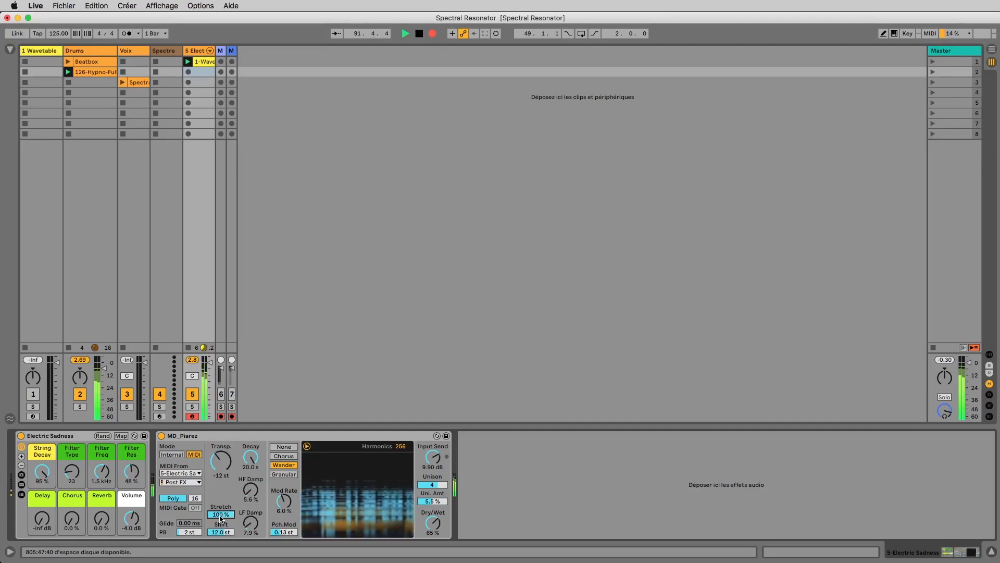
drag(220, 516, 220, 529)
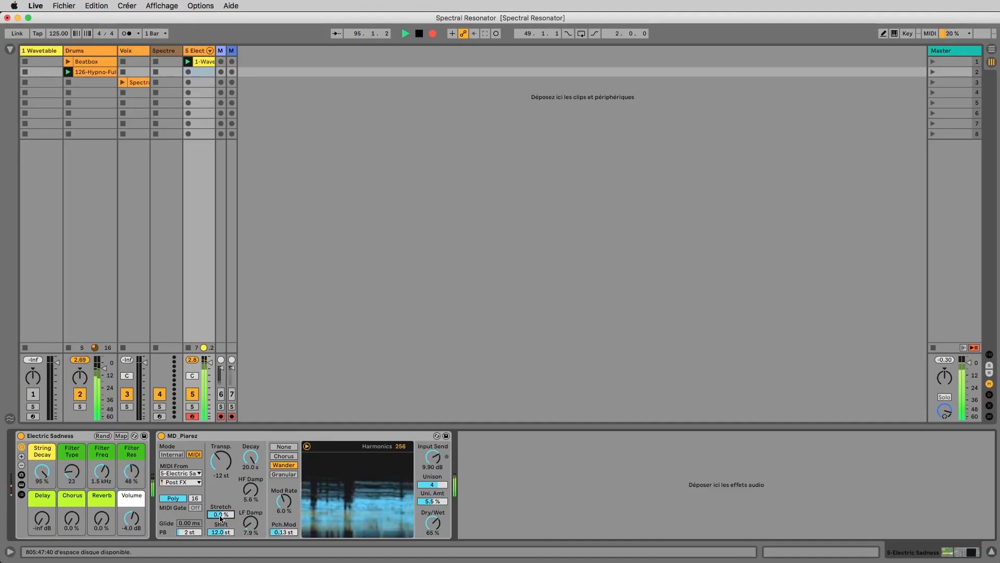